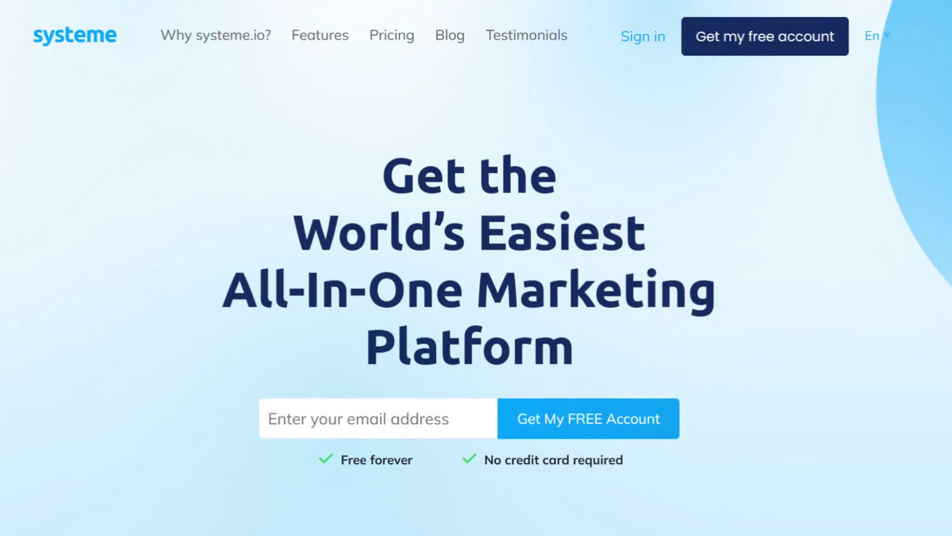
Scroll the systeme.io homepage past the feature and testimonial sections to the free sign-up form.
scroll(476, 267, "down", 3)
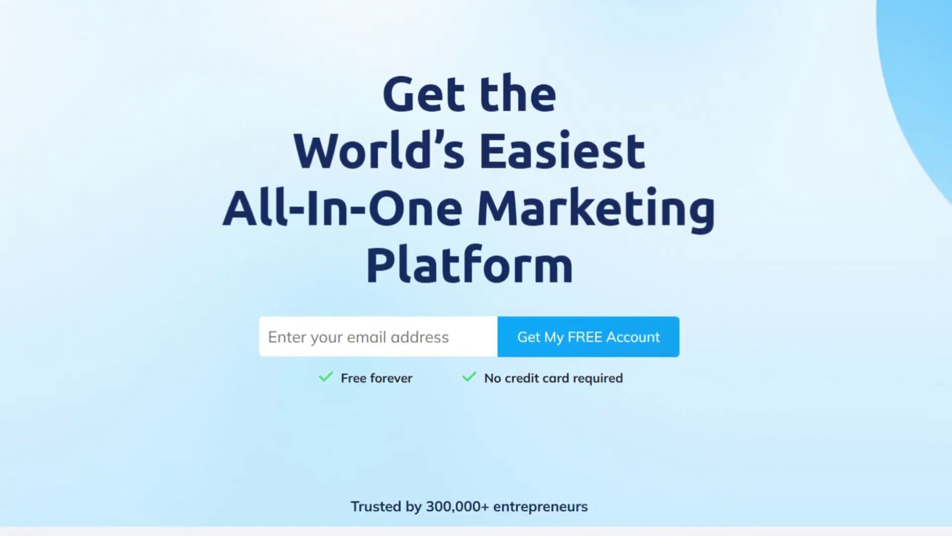
scroll(476, 268, "down", 7)
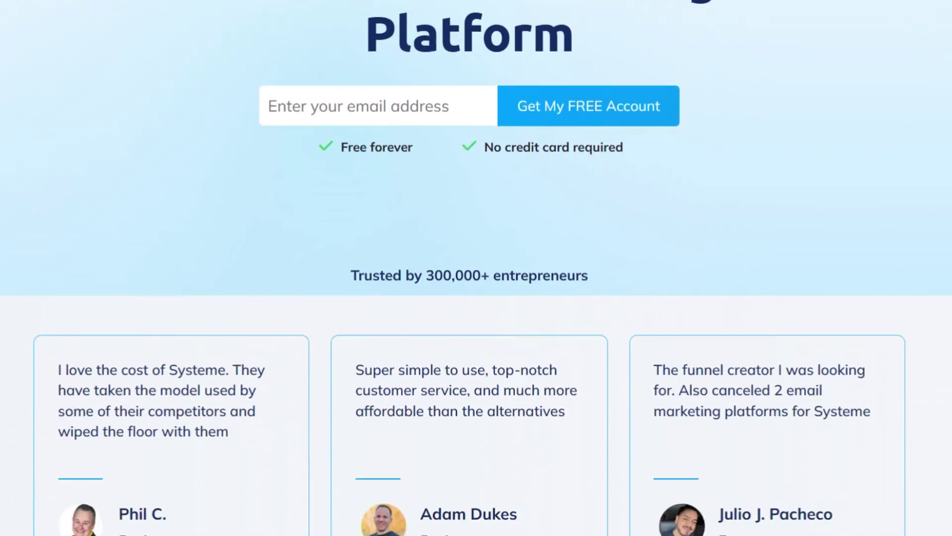
scroll(476, 268, "down", 7)
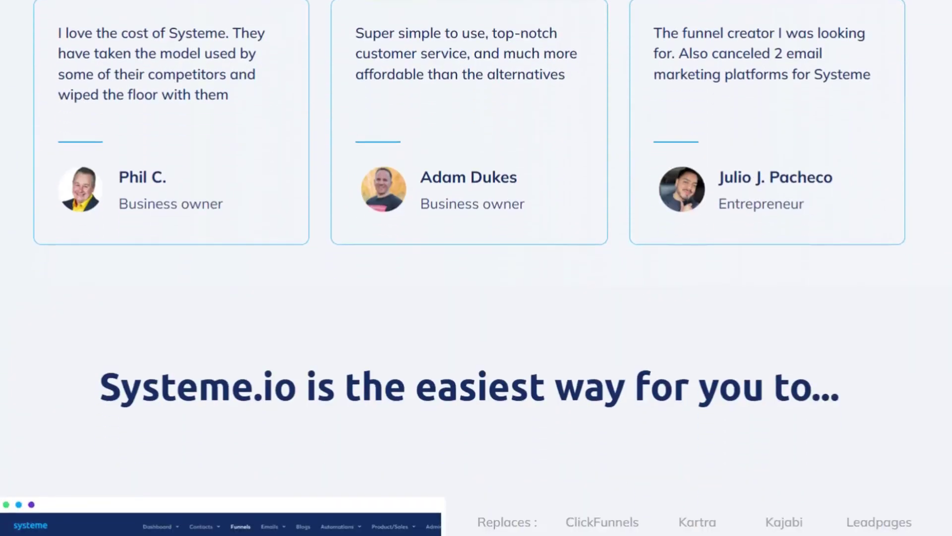
scroll(476, 268, "down", 5)
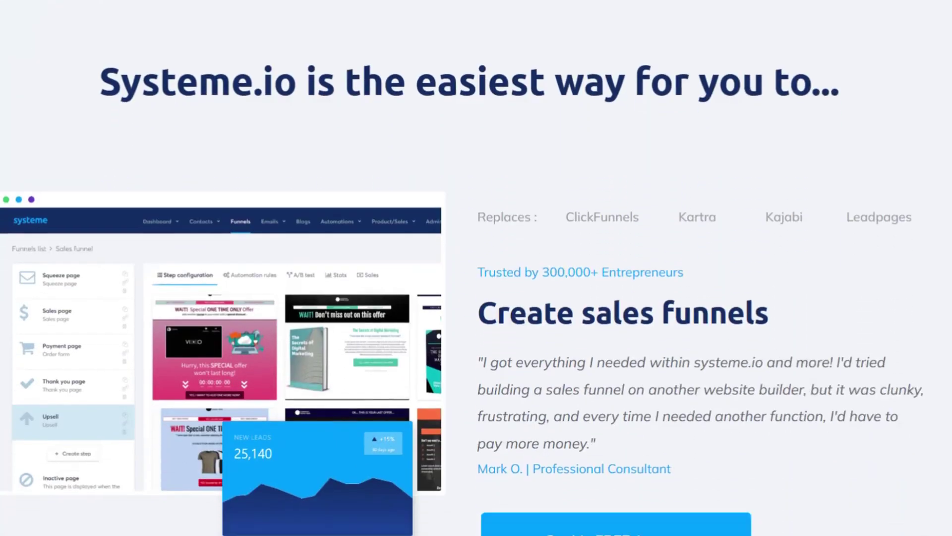
scroll(476, 268, "down", 7)
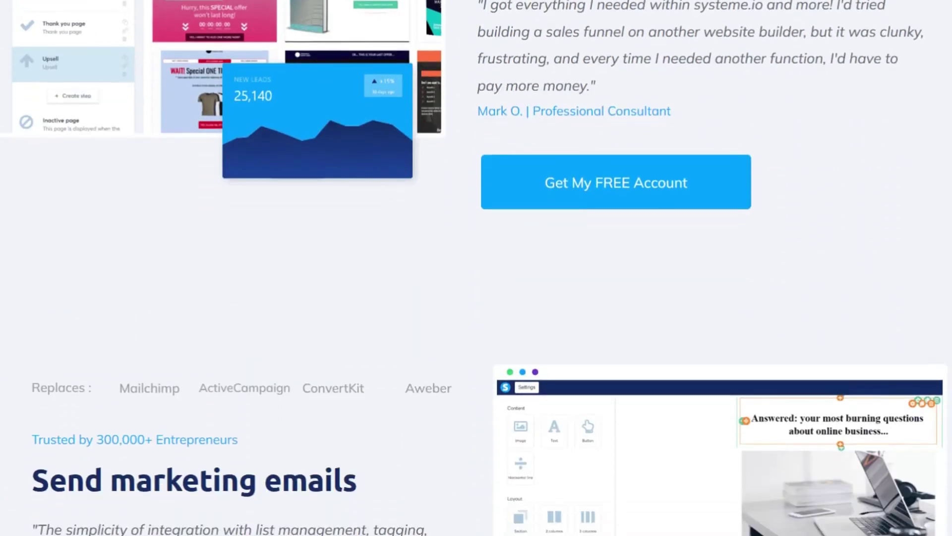
scroll(476, 268, "down", 3)
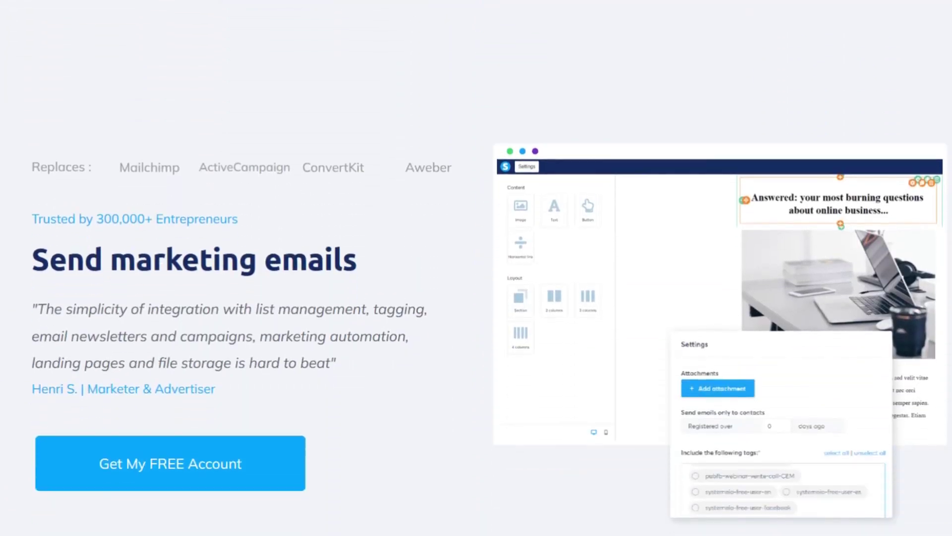
scroll(476, 268, "down", 9)
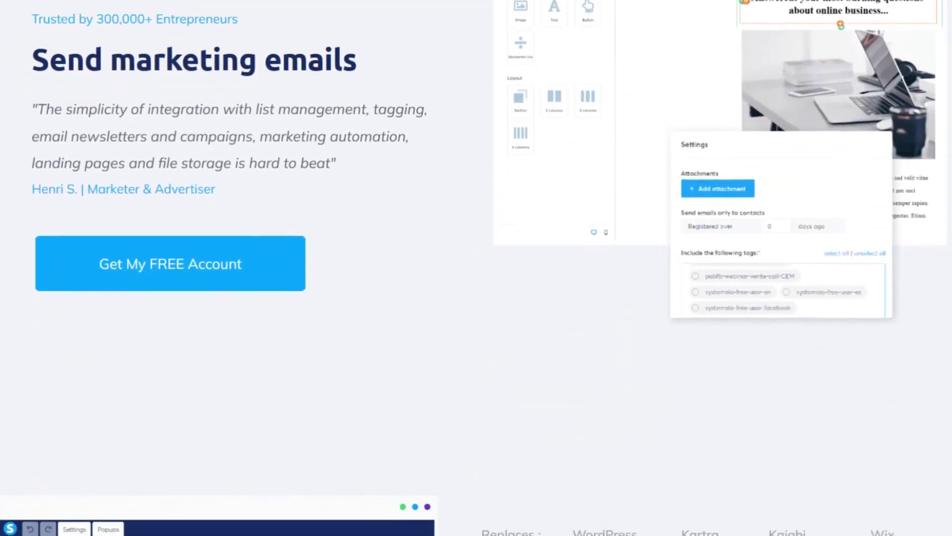
scroll(476, 268, "down", 2)
scroll(476, 268, "down", 5)
scroll(476, 267, "down", 7)
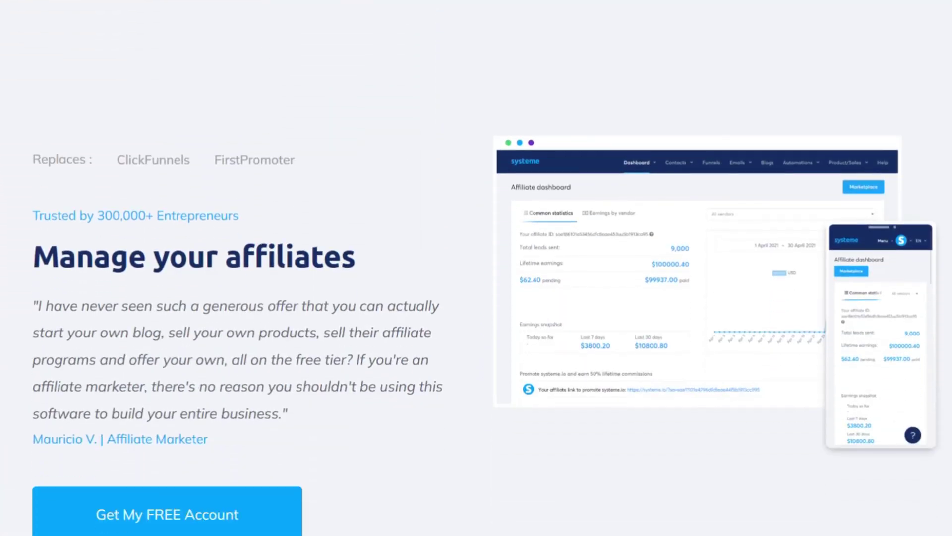
scroll(476, 268, "down", 10)
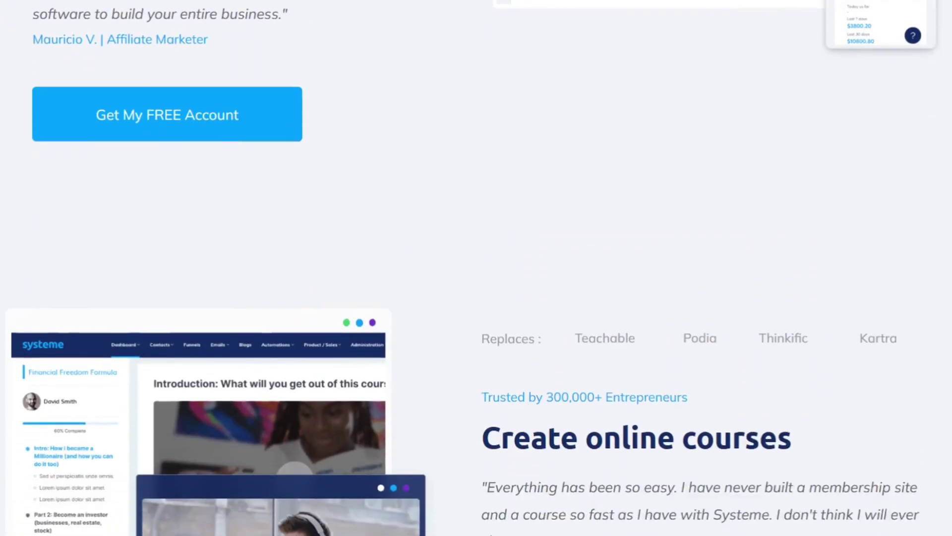
scroll(476, 268, "down", 4)
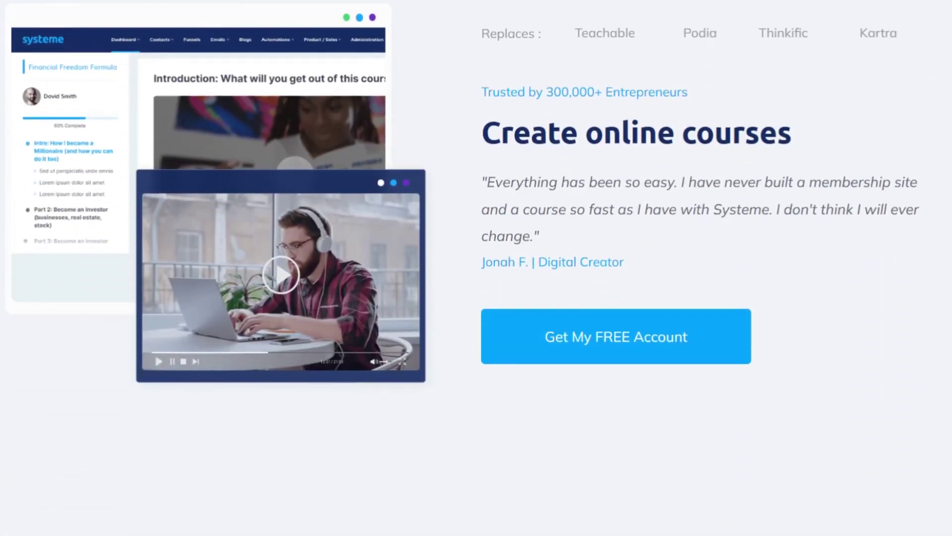
scroll(476, 268, "down", 10)
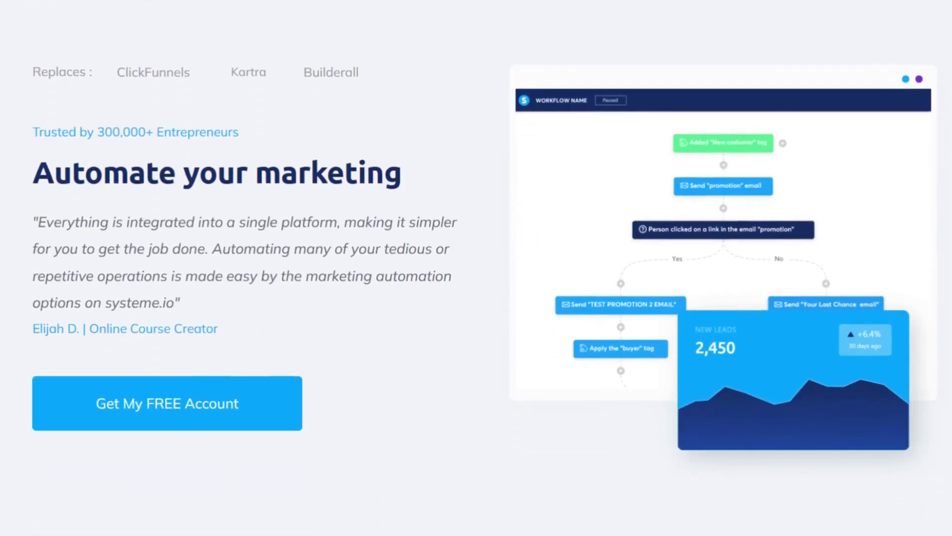
scroll(476, 268, "down", 10)
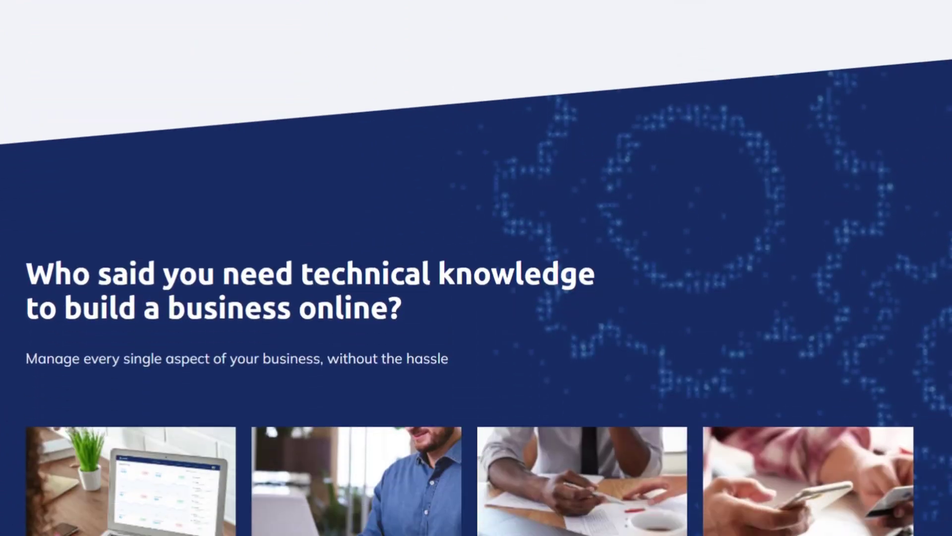
scroll(477, 268, "down", 14)
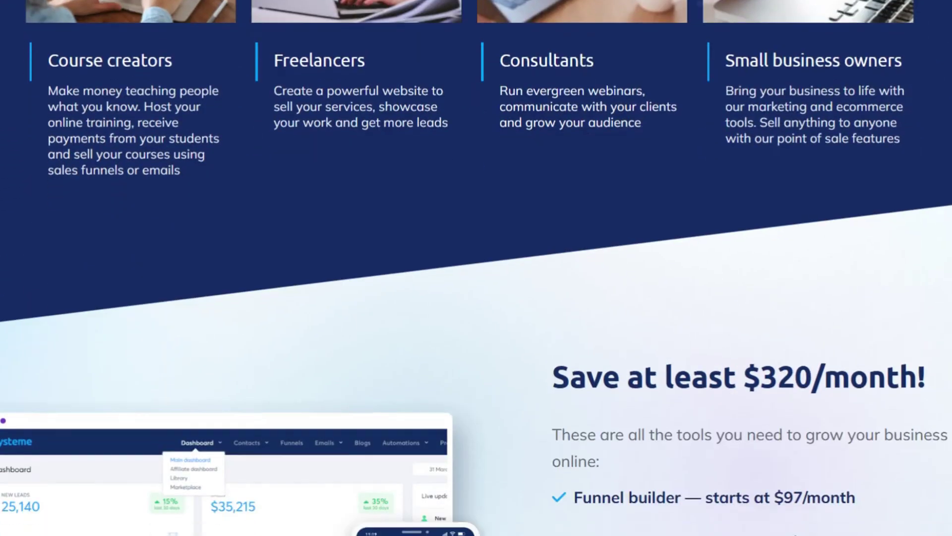
scroll(476, 268, "down", 11)
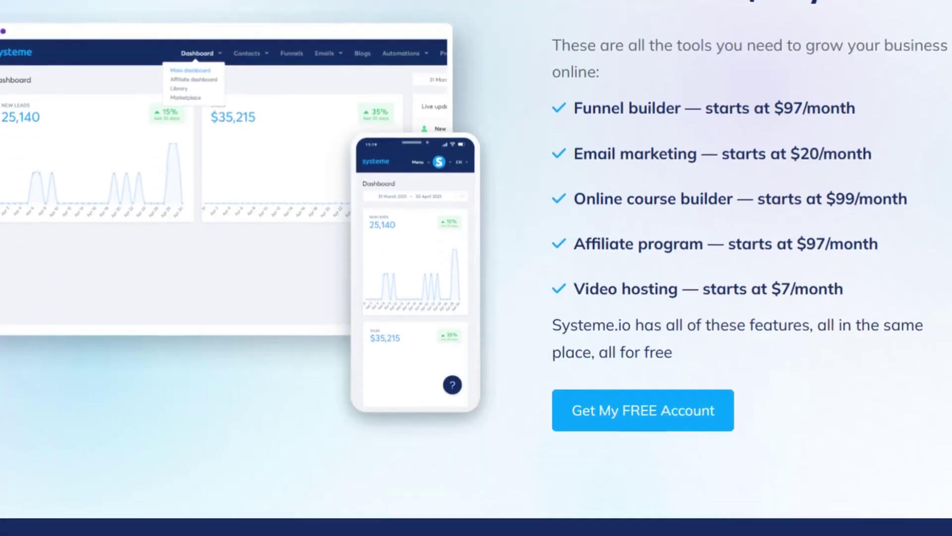
scroll(476, 268, "down", 11)
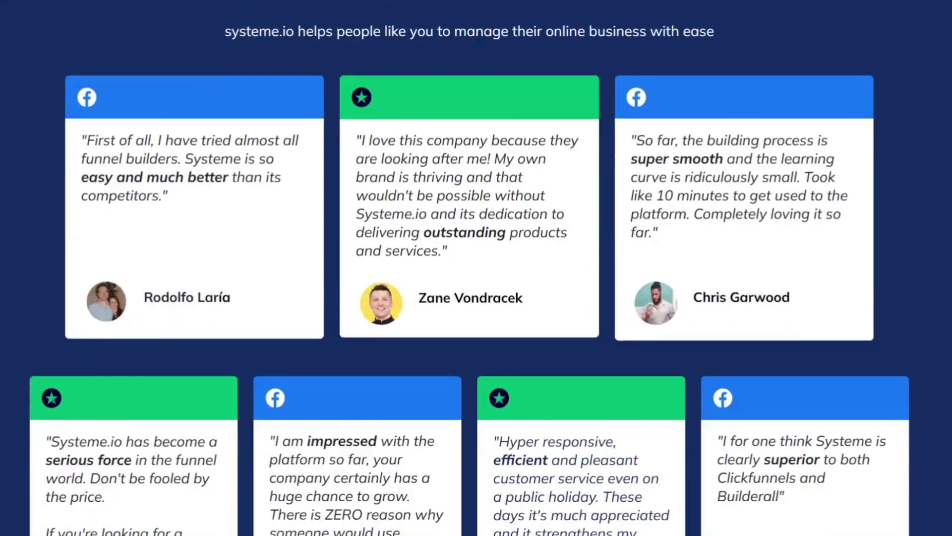
scroll(476, 268, "down", 15)
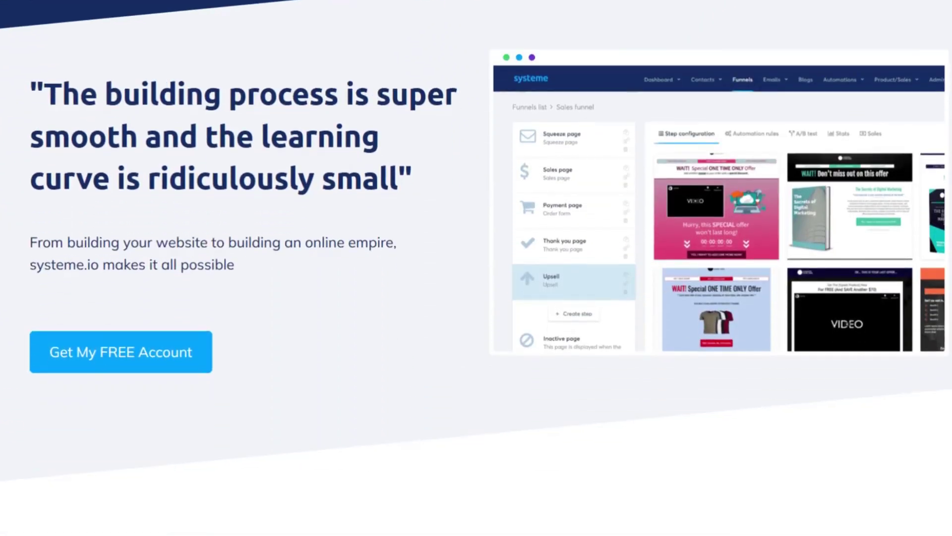
scroll(476, 268, "down", 12)
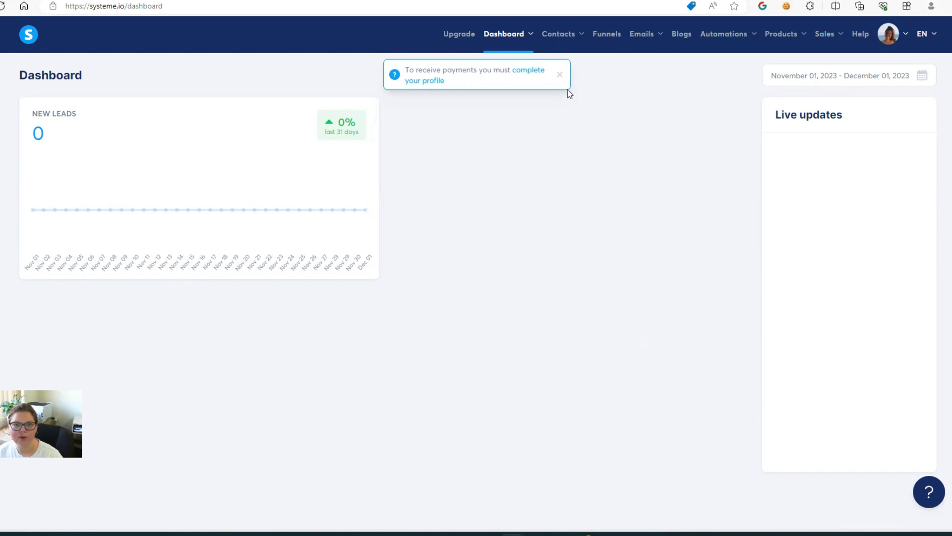
Go to the profile settings from the toast and dismiss the payment profile reminder.
left_click(529, 74)
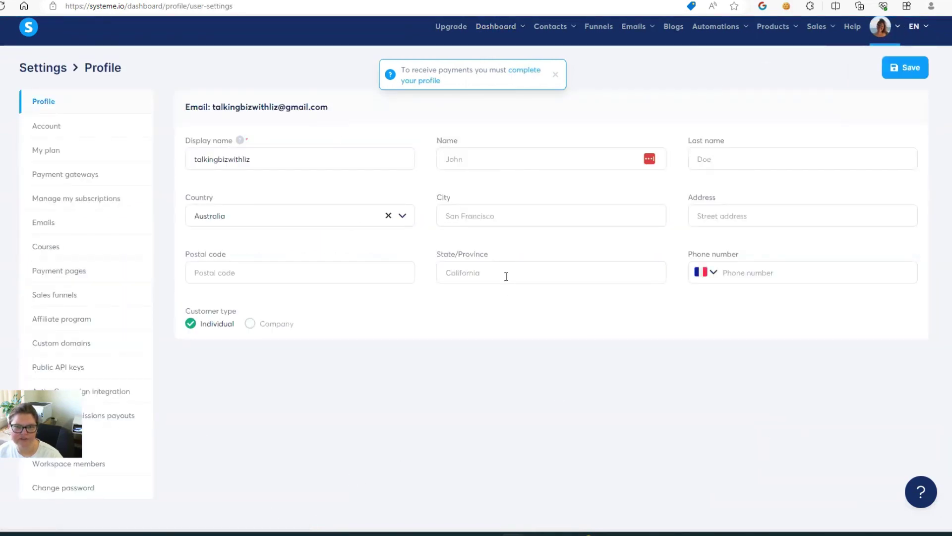
left_click(556, 74)
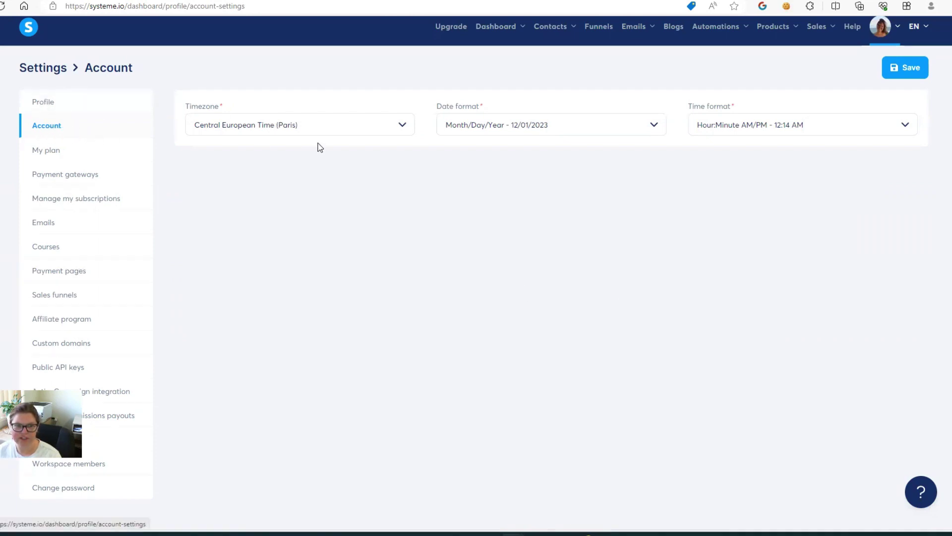
Set timezone Eastern Australia Time (Brisbane), Day/Month/Year dates, Hour:Minute AM/PM time, and save.
left_click(287, 126)
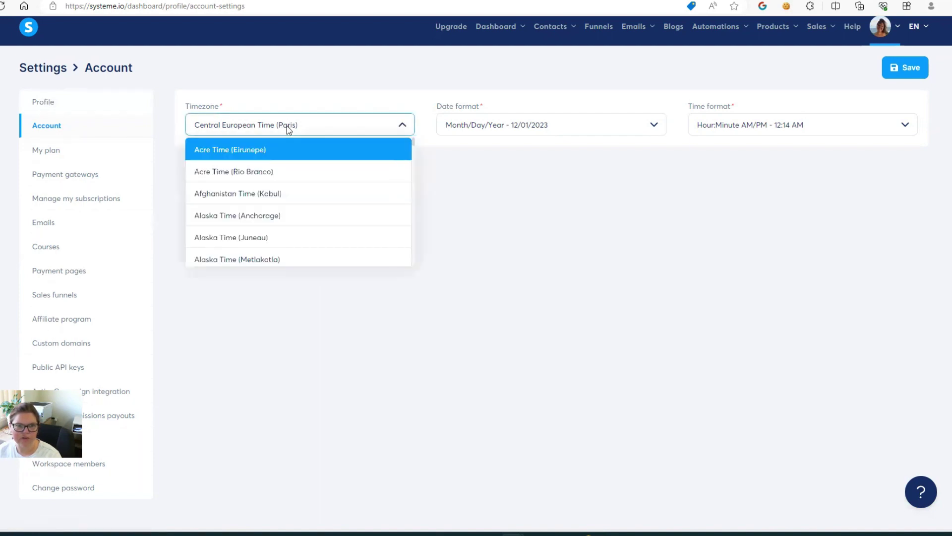
type("brisb")
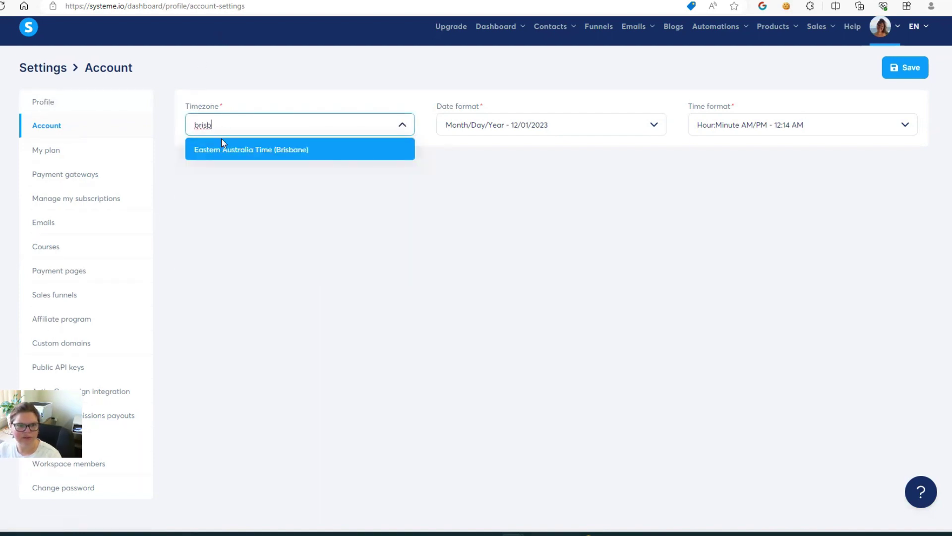
left_click(227, 148)
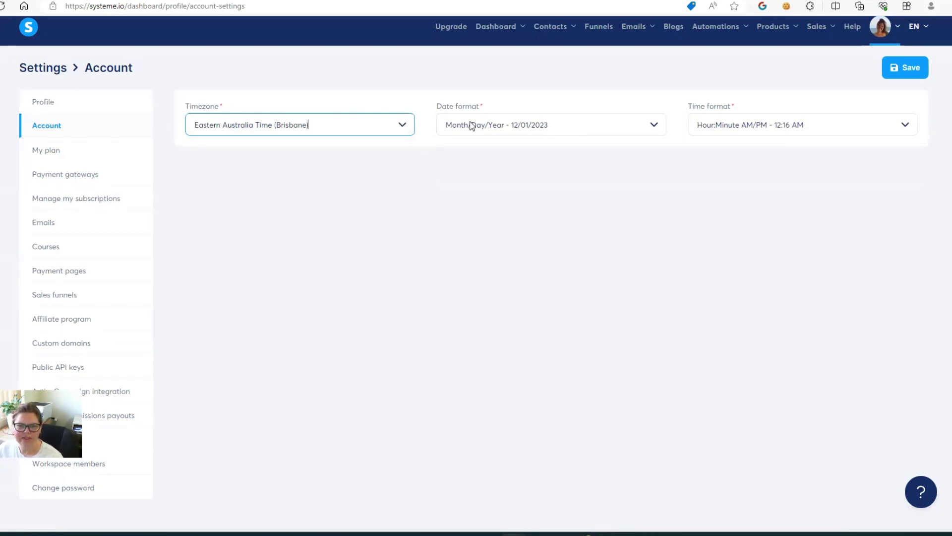
left_click(548, 127)
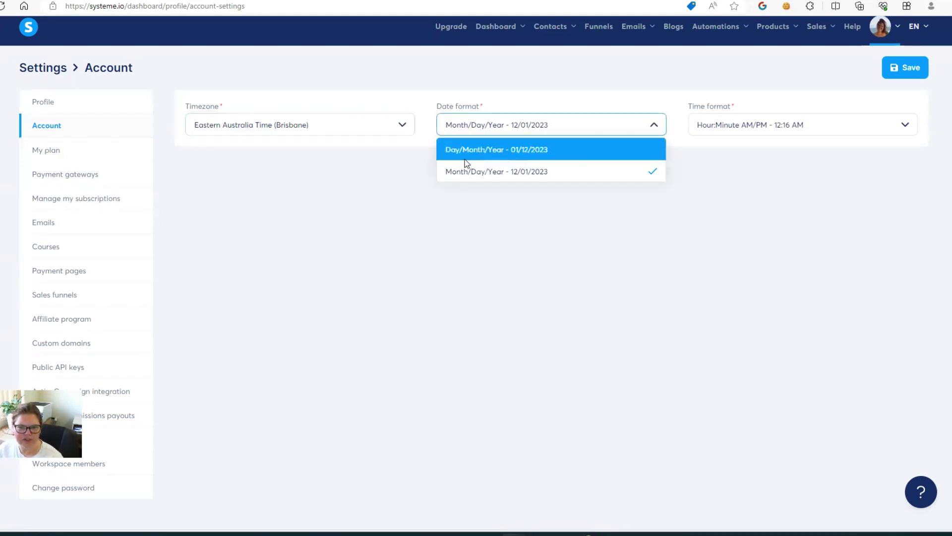
left_click(525, 150)
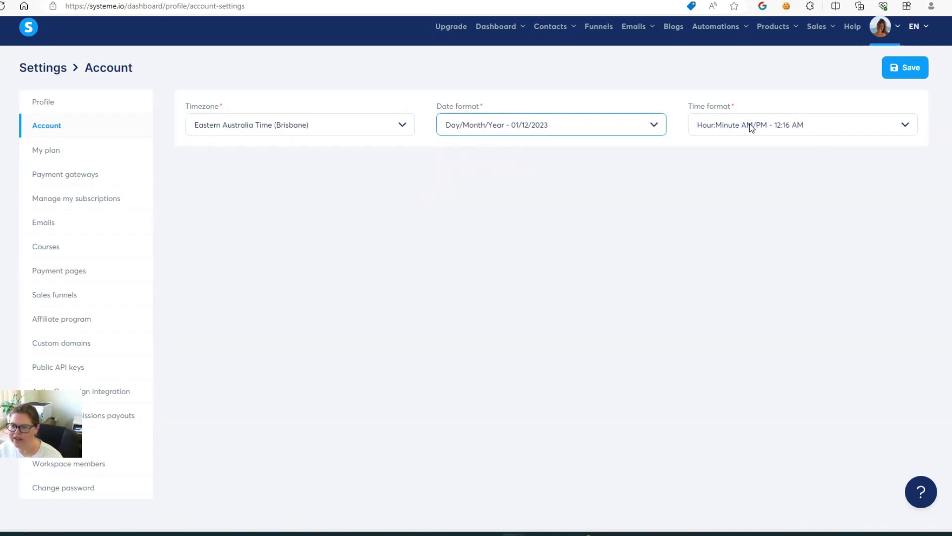
left_click(796, 126)
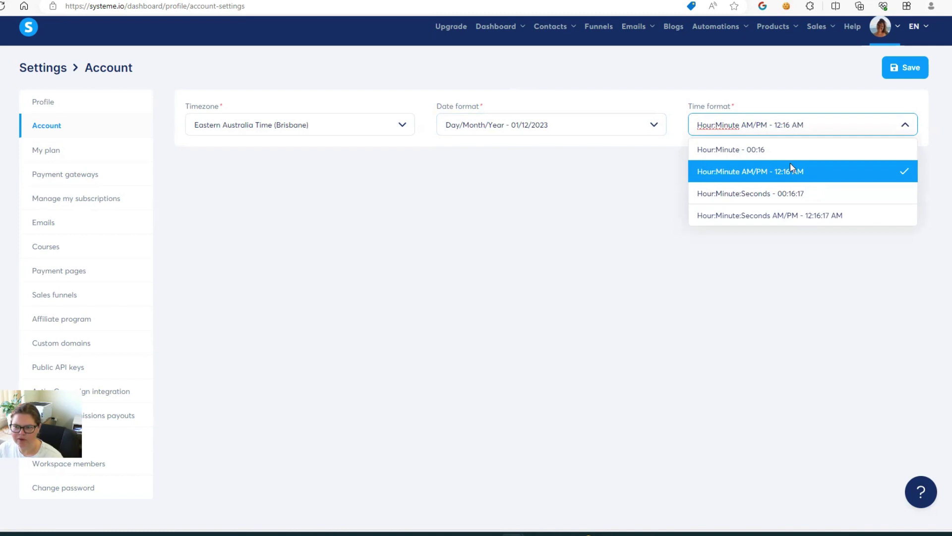
left_click(756, 171)
left_click(905, 67)
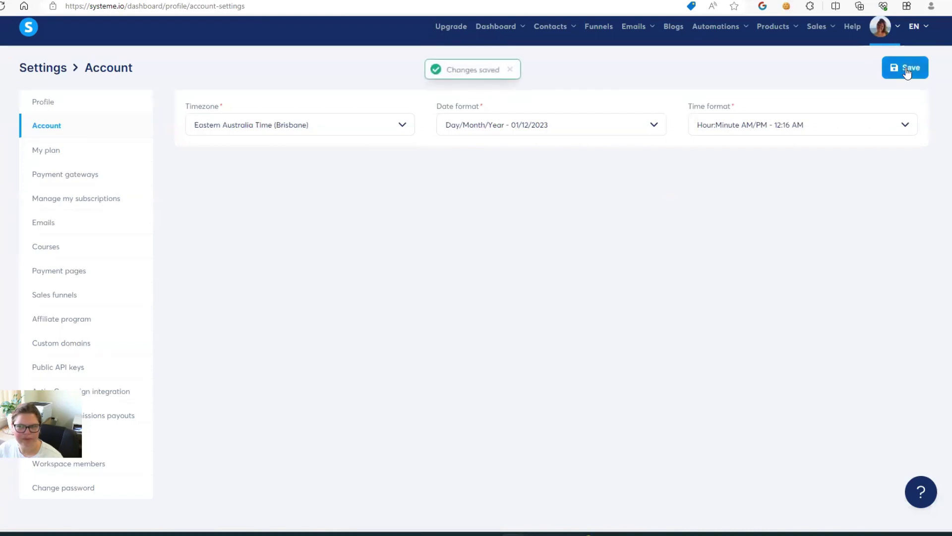
Review the Freemium $0 plan against the Startup $27, Webinar $47 and Unlimited $97 tiers.
left_click(59, 157)
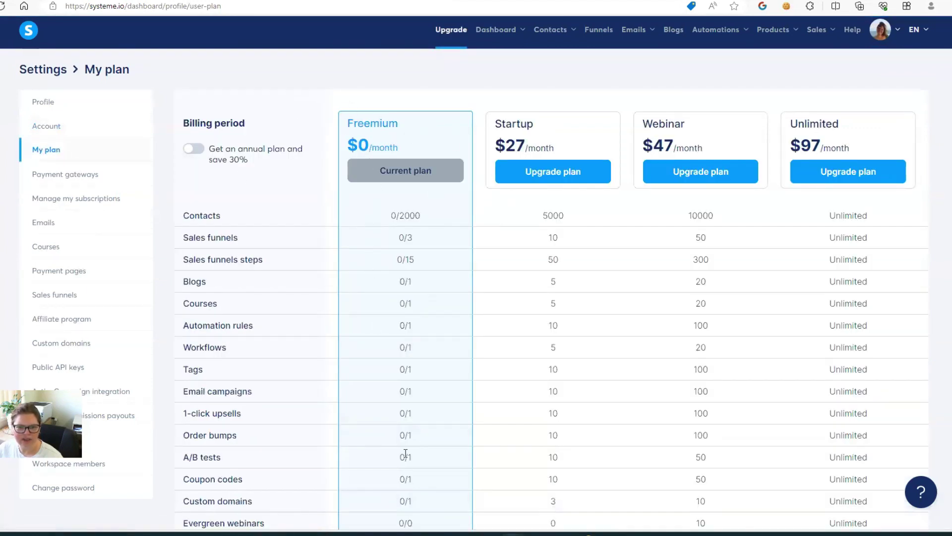
scroll(382, 258, "down", 2)
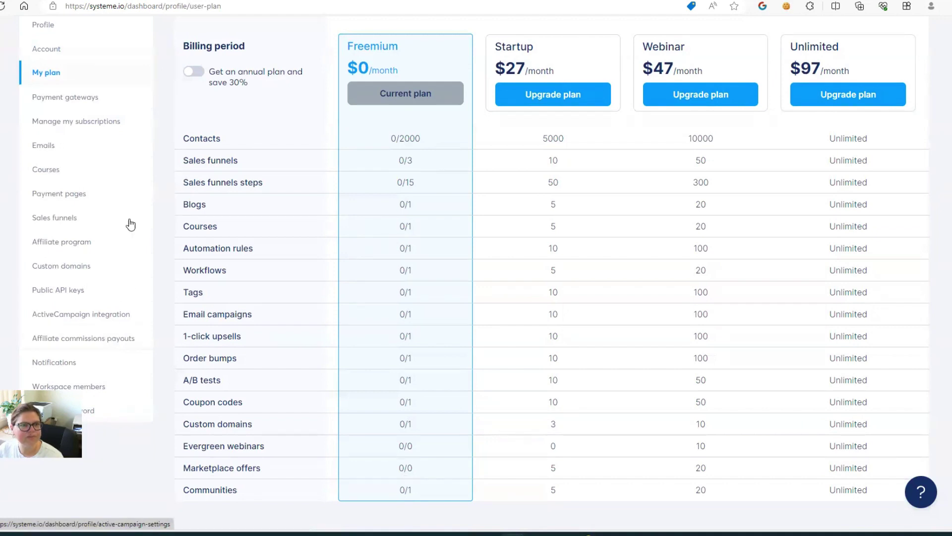
In Payment gateways, connect Stripe so its integration shows as in progress.
left_click(37, 98)
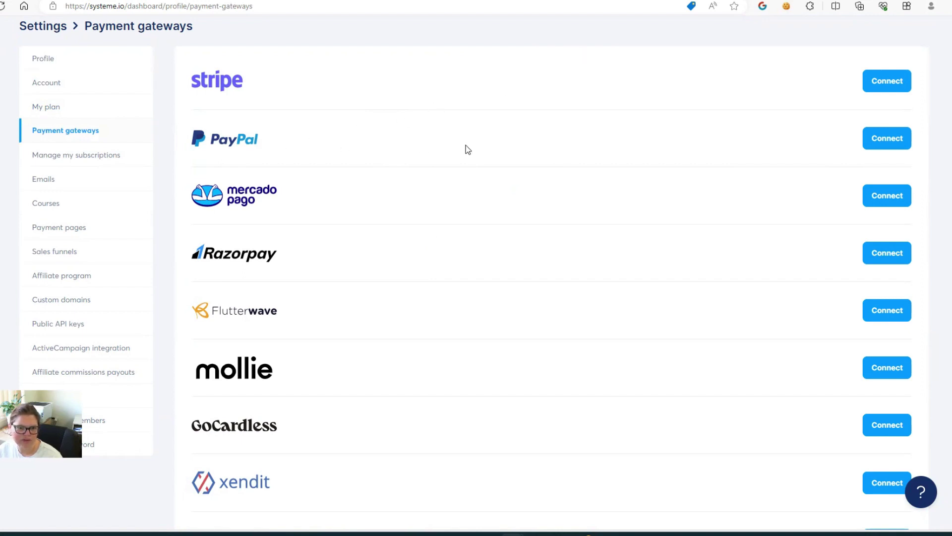
scroll(409, 318, "down", 2)
scroll(407, 320, "up", 3)
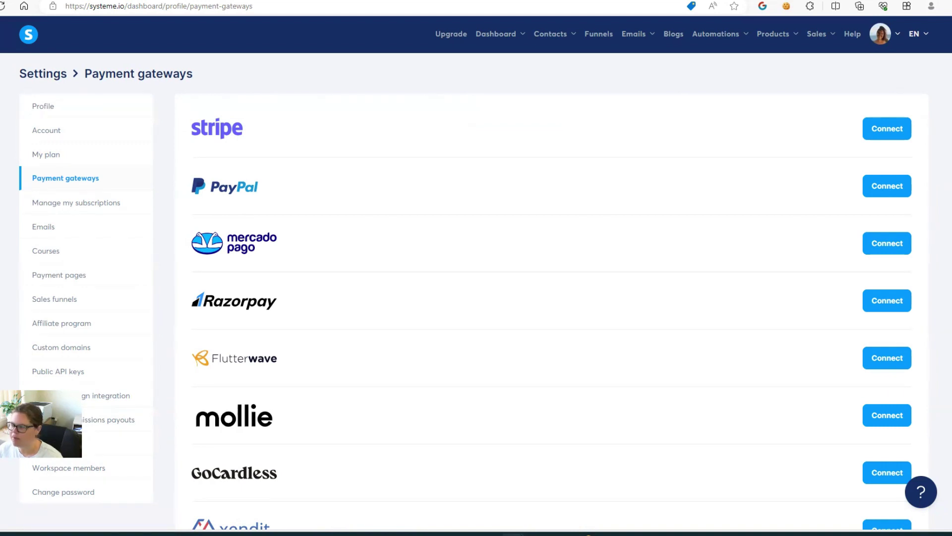
scroll(635, 415, "down", 1)
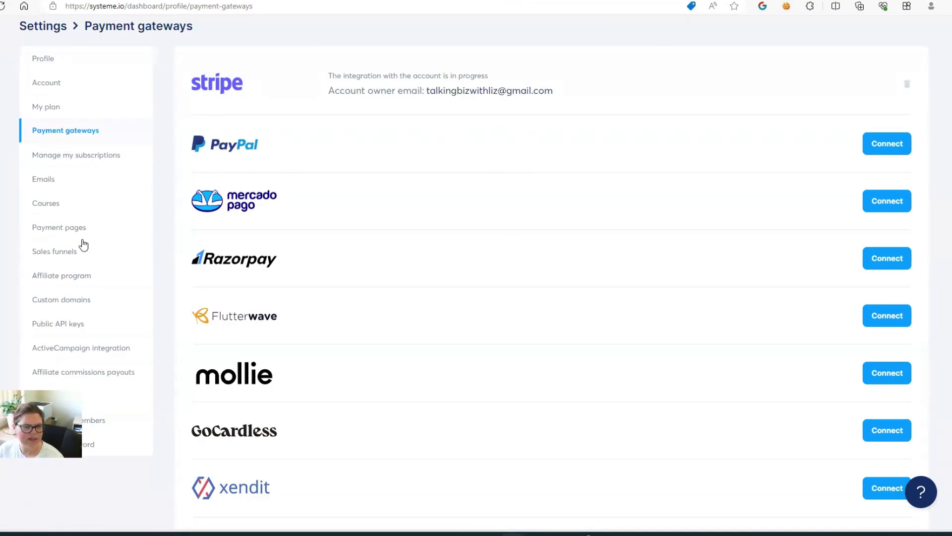
Check the empty subscriptions list, then scroll through the Emails sending settings.
left_click(85, 156)
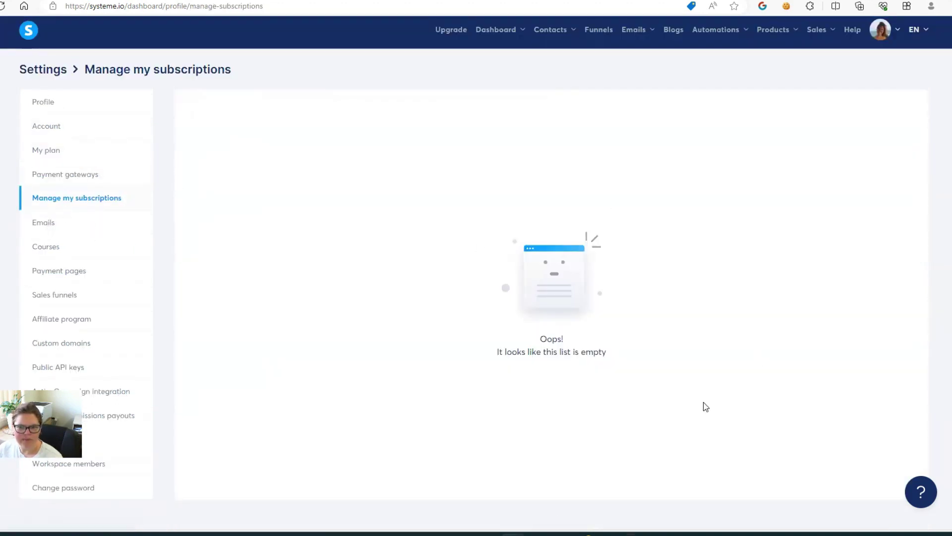
left_click(48, 223)
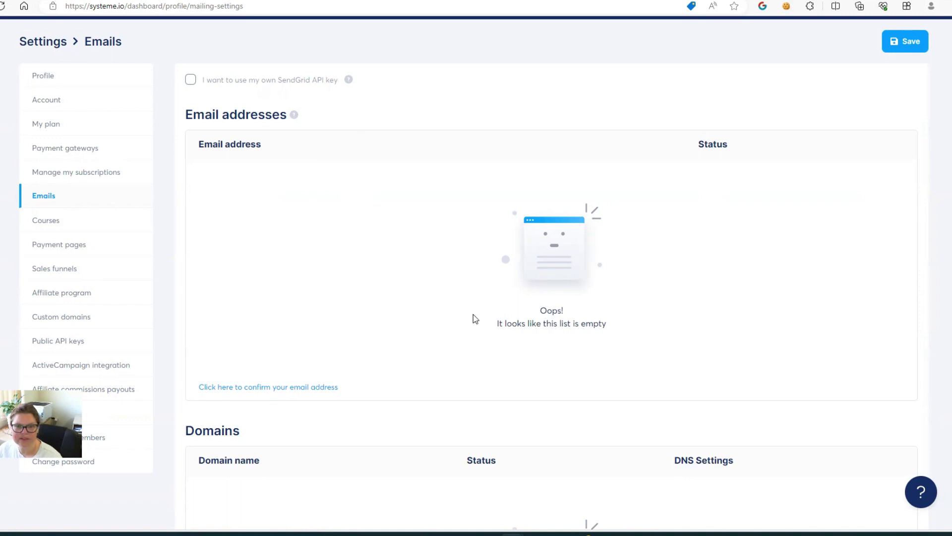
scroll(373, 299, "down", 2)
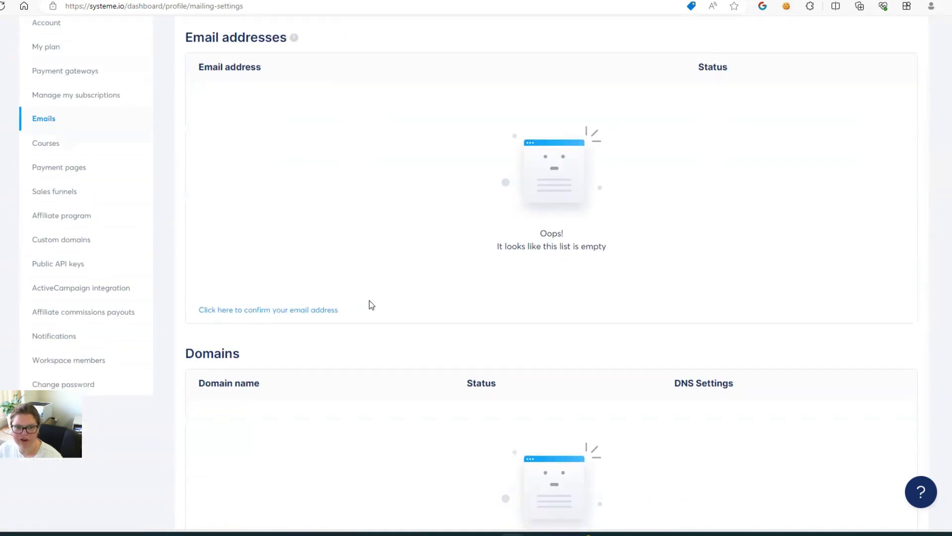
scroll(377, 298, "up", 3)
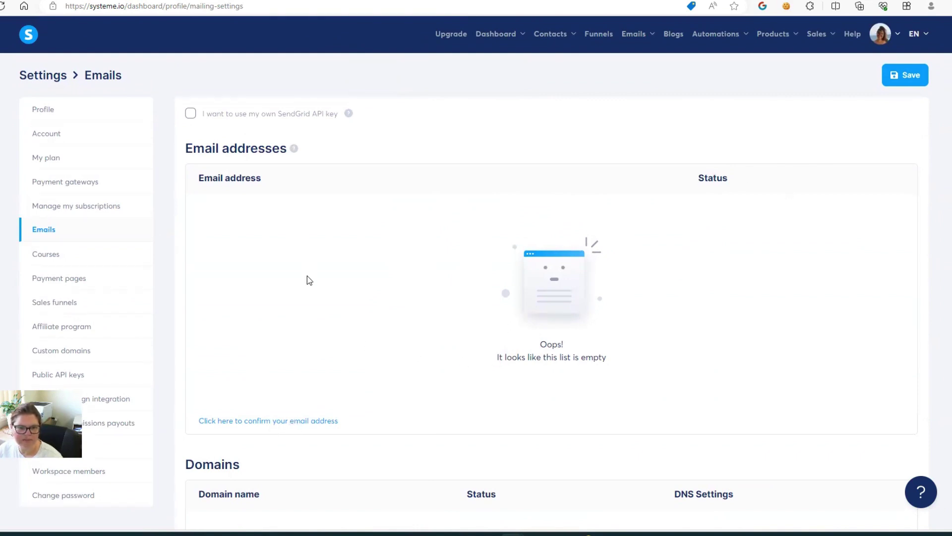
scroll(307, 277, "down", 7)
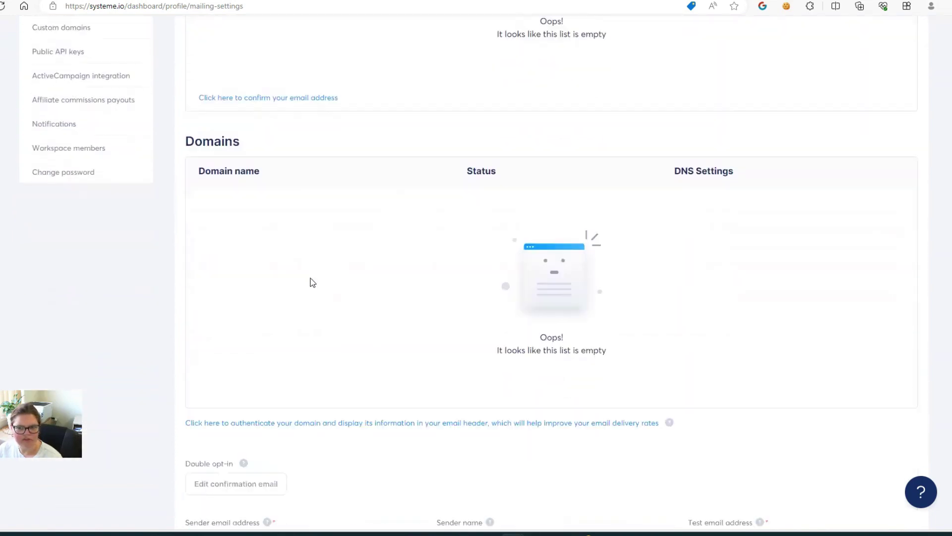
scroll(313, 281, "down", 5)
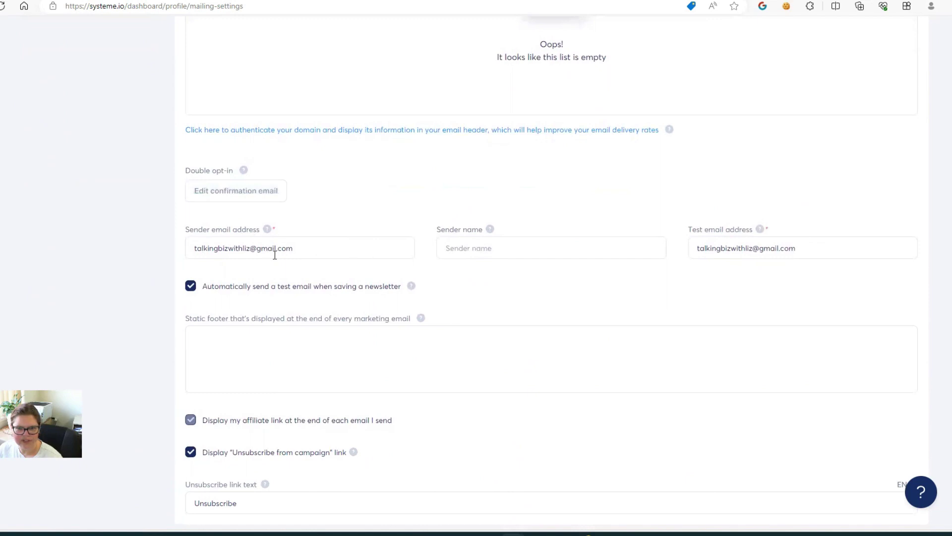
scroll(431, 311, "down", 1)
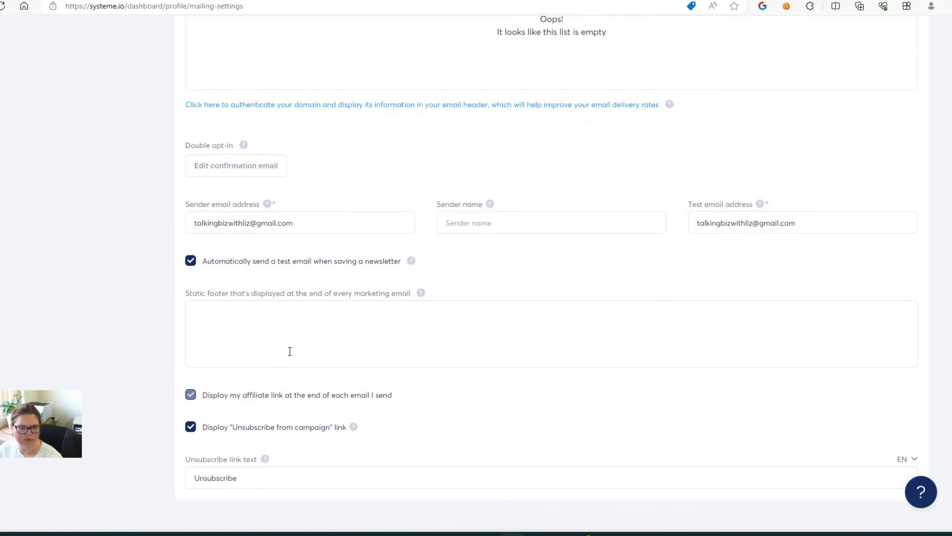
scroll(291, 351, "up", 12)
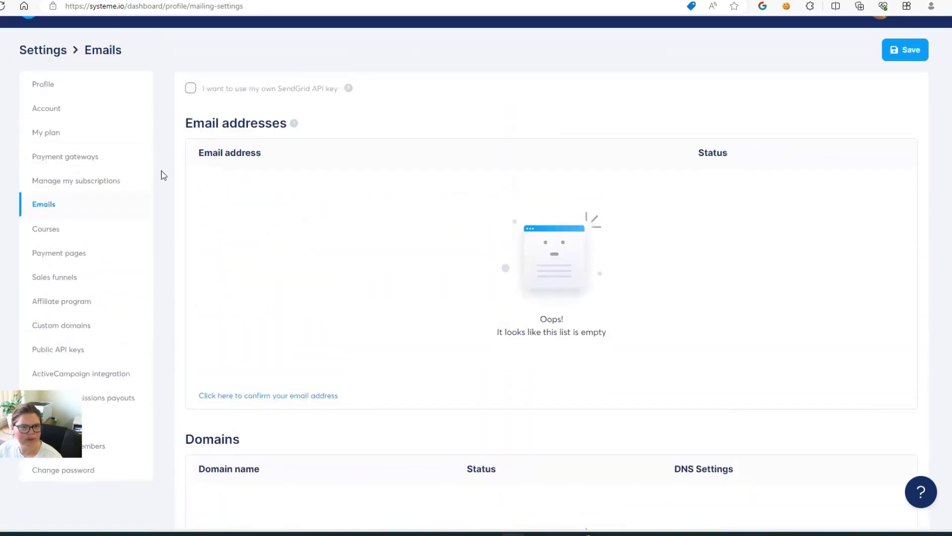
scroll(164, 175, "down", 2)
Show the Courses settings, with no teacher's photo and student sessions unchecked.
left_click(51, 154)
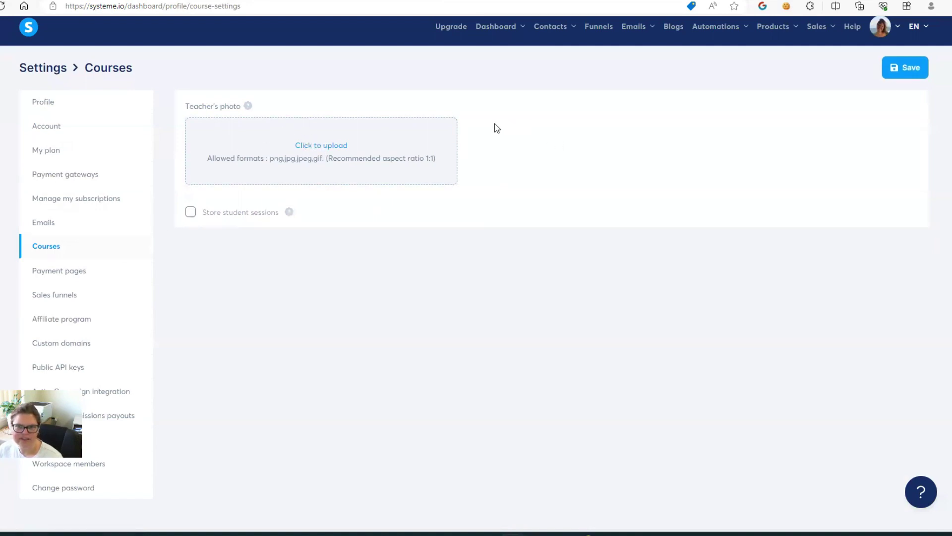
In Payment pages, make Australian Dollar the default currency and select the terms heading's company placeholder.
left_click(75, 273)
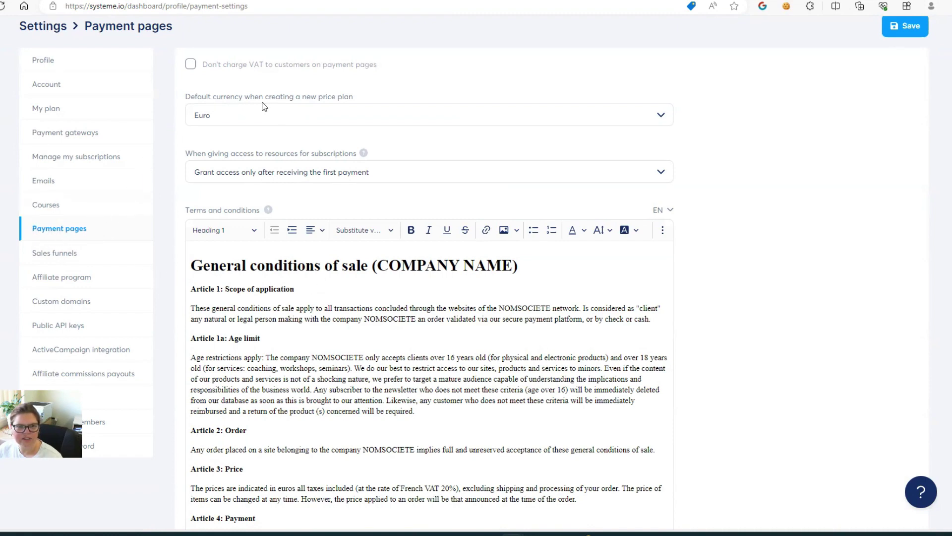
left_click(214, 117)
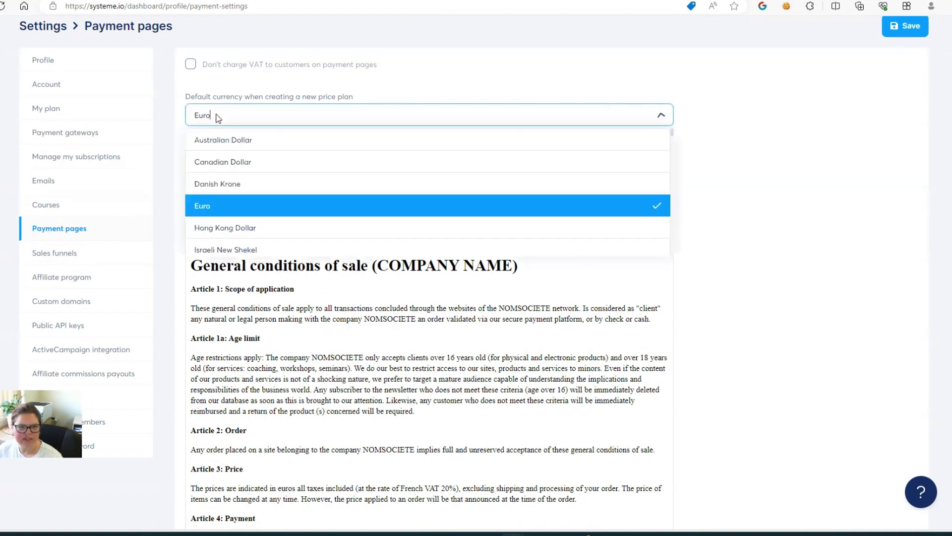
left_click(240, 144)
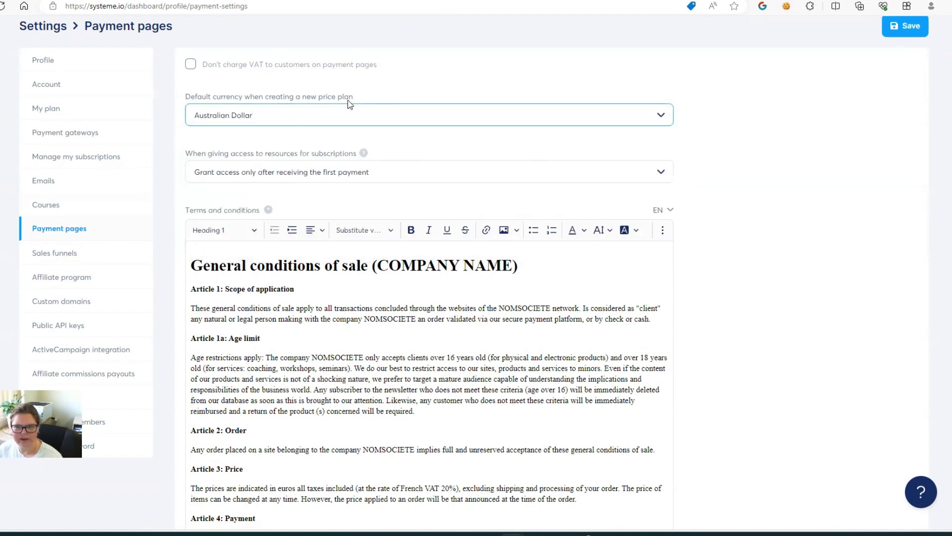
scroll(391, 211, "down", 2)
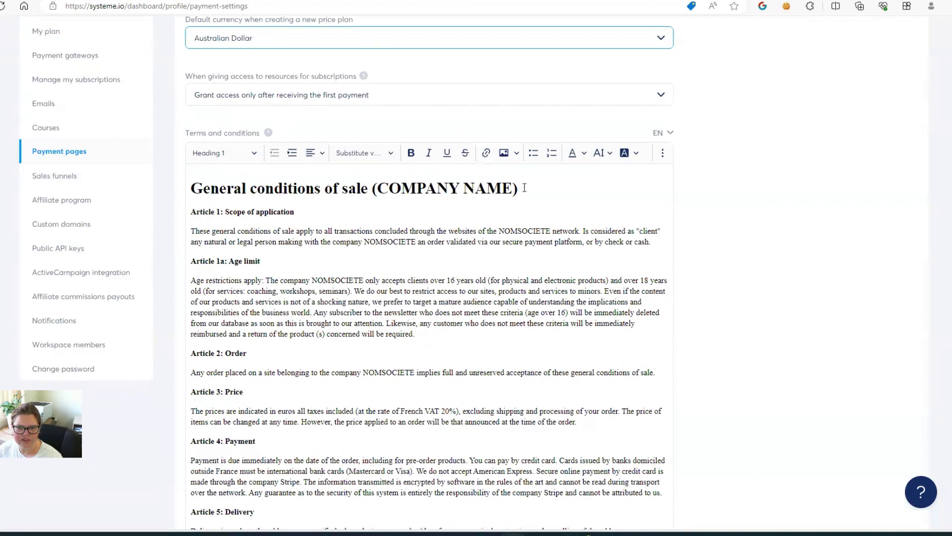
left_click_drag(521, 188, 371, 188)
left_click(69, 184)
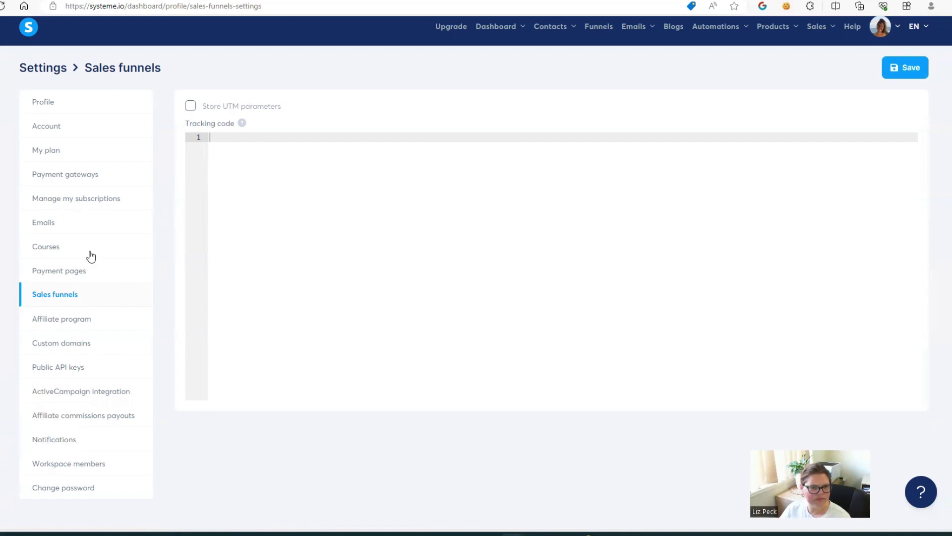
Browse the Affiliate program, Public API keys and ActiveCampaign integration settings.
left_click(73, 320)
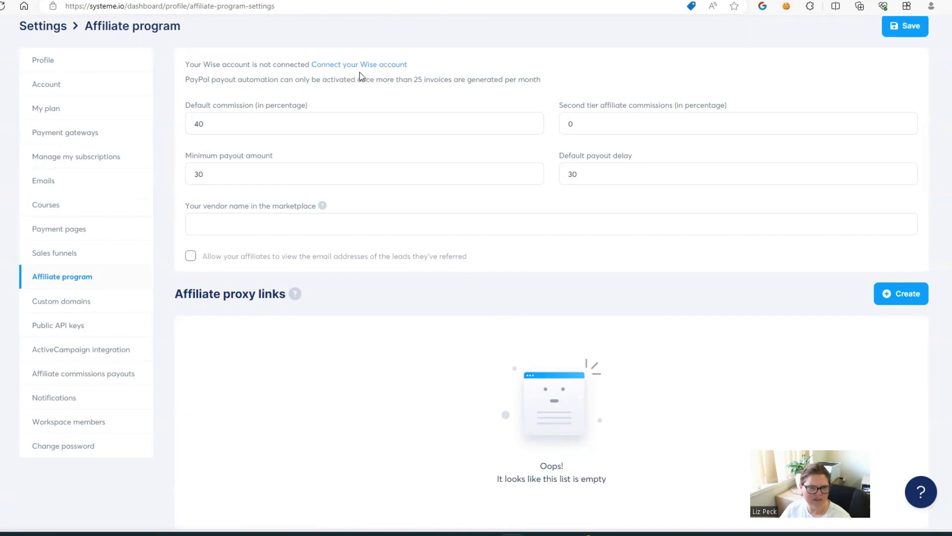
left_click(55, 310)
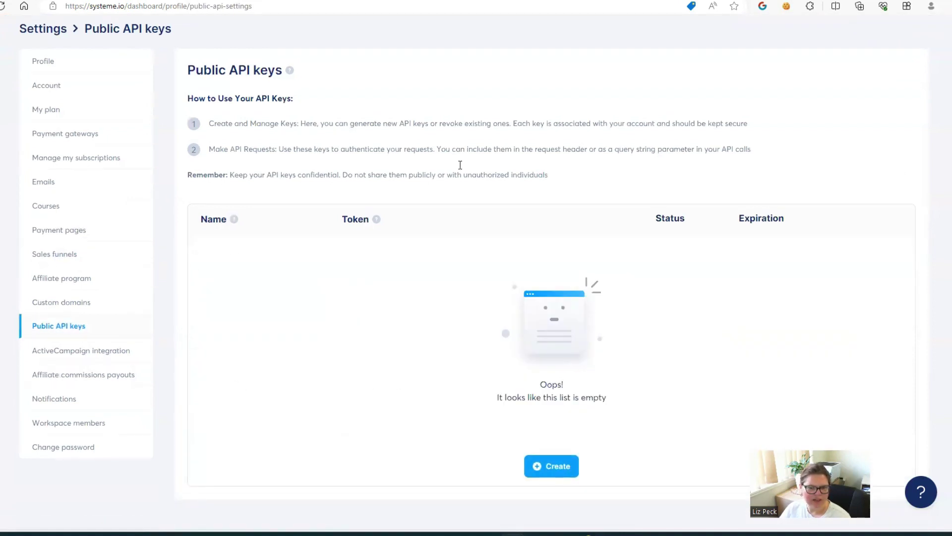
left_click(95, 354)
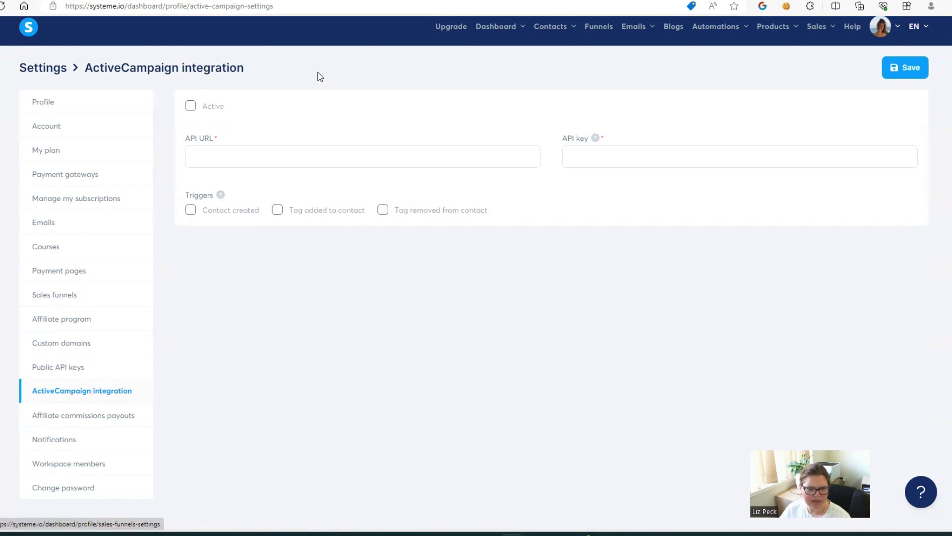
Check affiliate payouts, notifications and workspace members, then confirm the Brisbane timezone in Account settings.
left_click(80, 422)
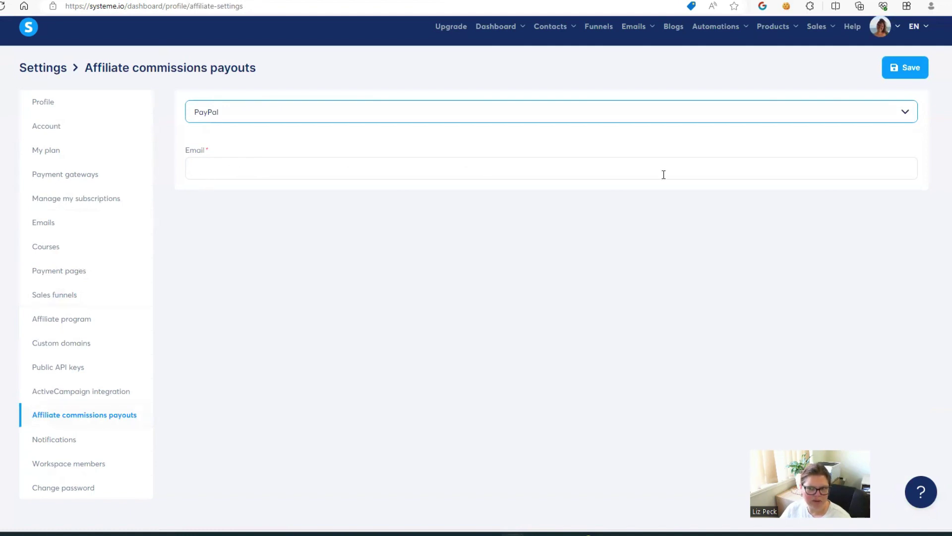
left_click(56, 439)
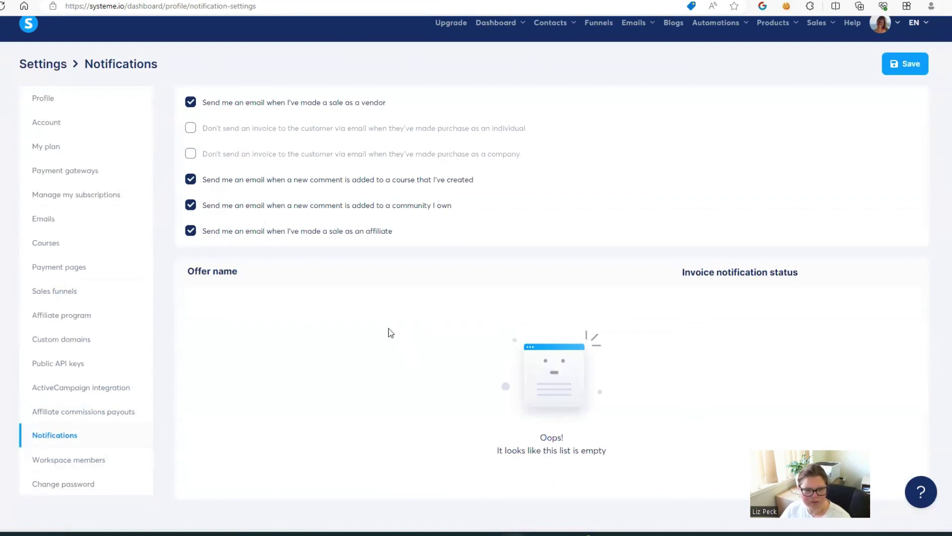
left_click(81, 461)
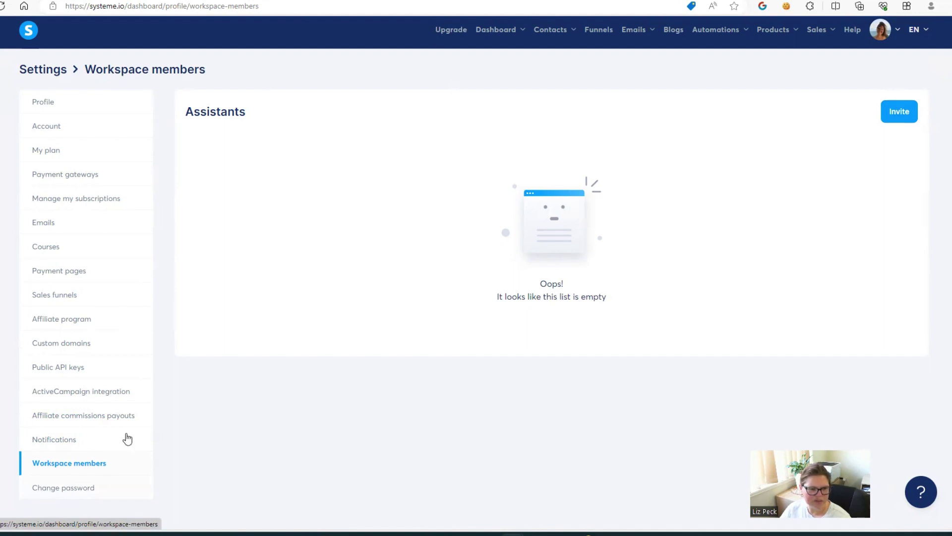
left_click(62, 102)
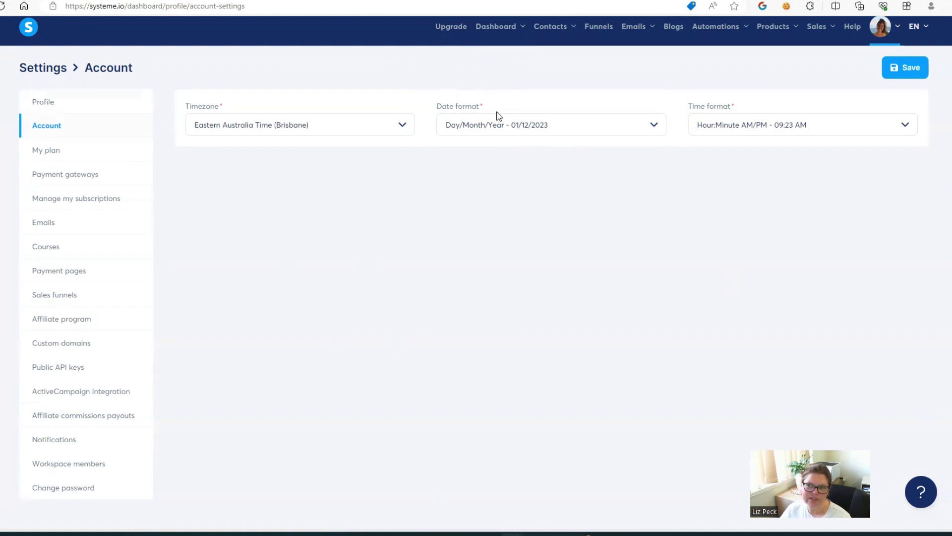
Save the account settings again and return to the Main dashboard for November–December 2023.
left_click(909, 75)
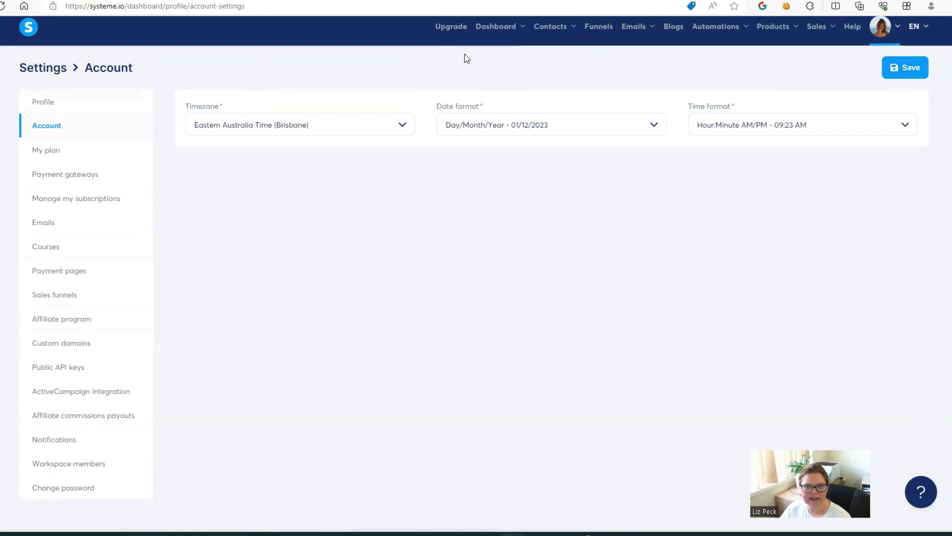
mouse_move(496, 30)
left_click(490, 61)
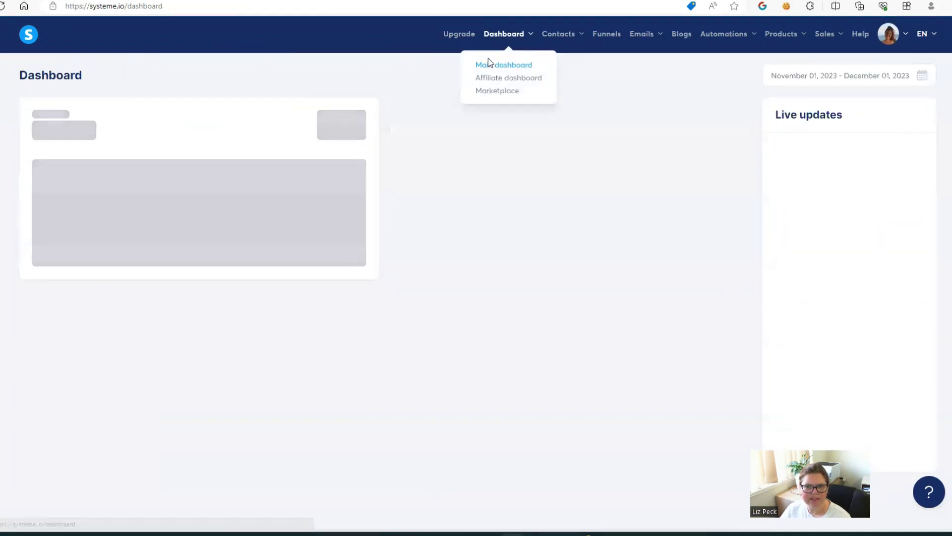